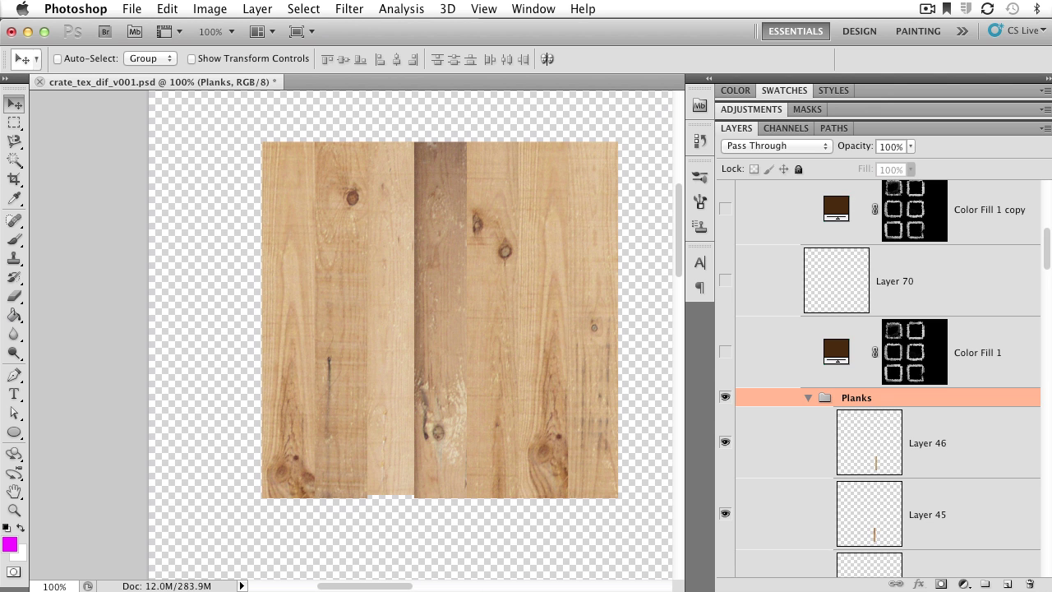
# Zoom out to 33.3%, then pan and zoom to frame the top-left plank tile
pyautogui.moveTo(1046, 241); pyautogui.dragTo(1045, 275)
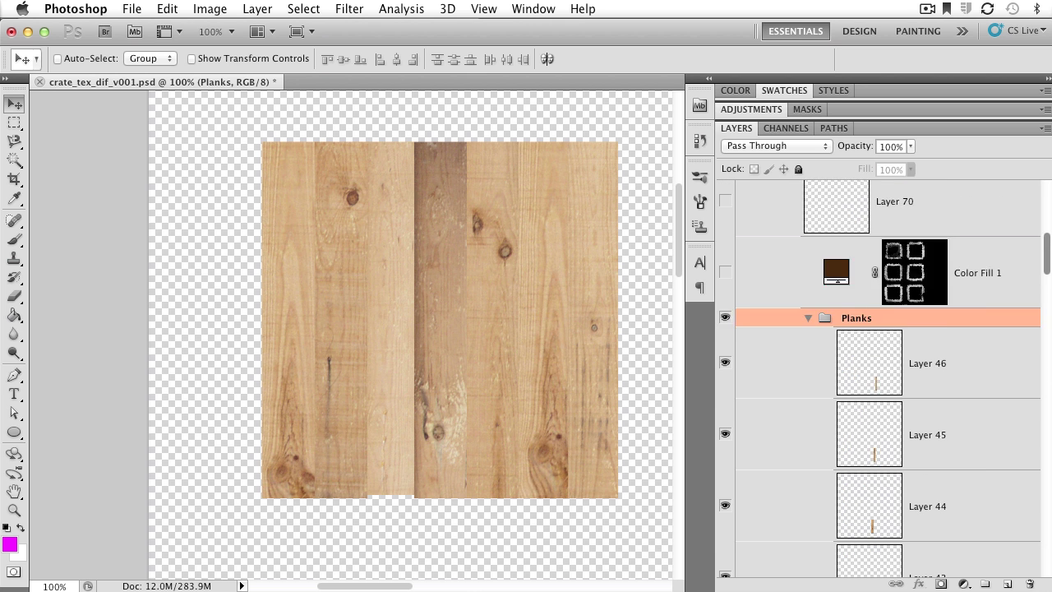
pyautogui.press('z')
pyautogui.keyDown('alt'); pyautogui.click(500, 384); pyautogui.keyUp('alt')
pyautogui.keyDown('alt'); pyautogui.click(503, 386); pyautogui.keyUp('alt')
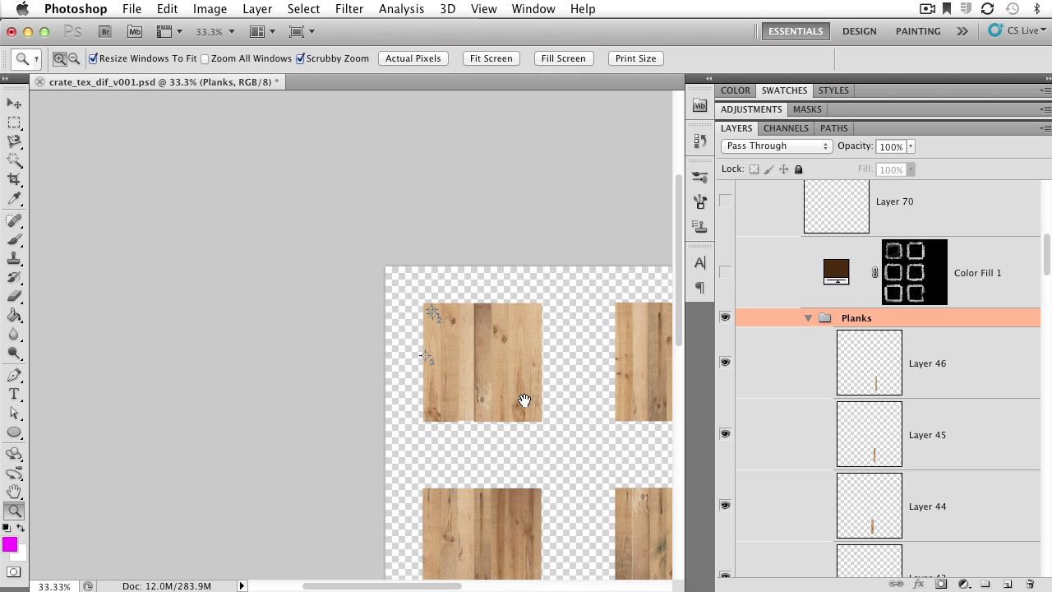
pyautogui.moveTo(504, 387); pyautogui.dragTo(465, 393)
pyautogui.moveTo(383, 341); pyautogui.dragTo(383, 287)
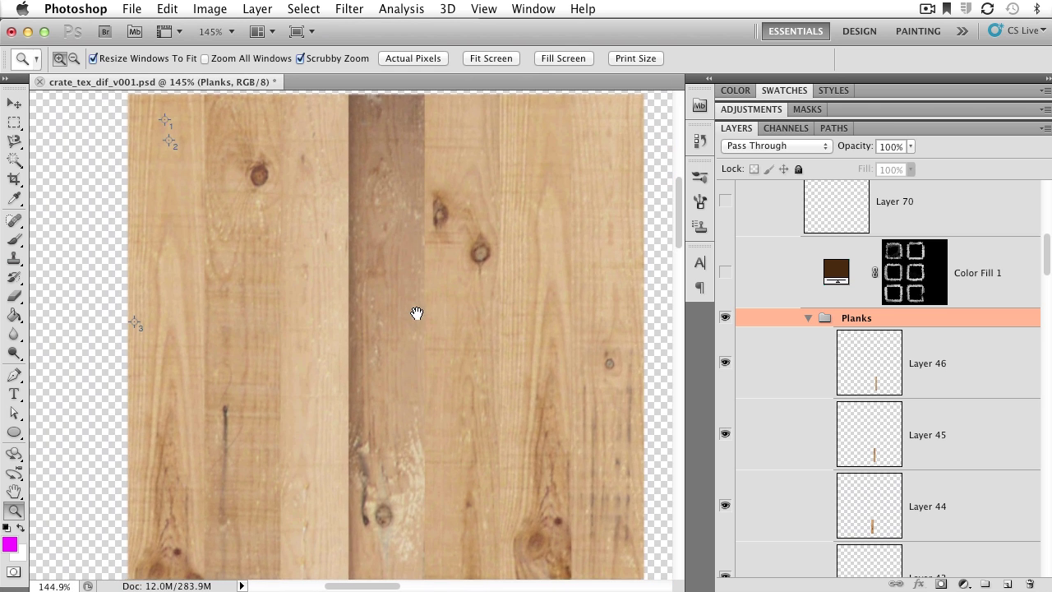
pyautogui.moveTo(418, 317); pyautogui.dragTo(384, 324)
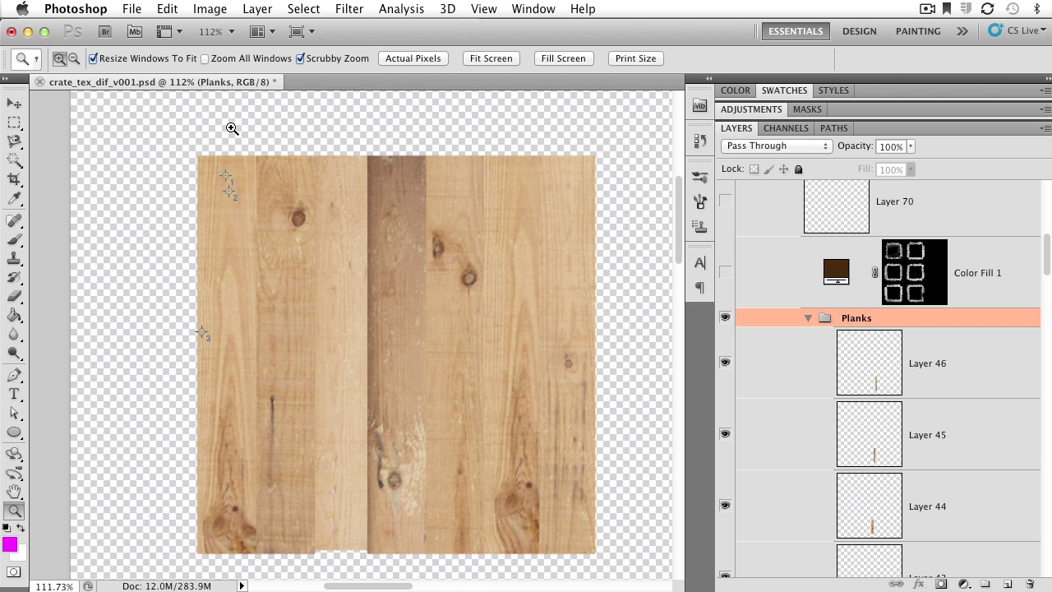
# Start a new Levels adjustment layer from the Layer menu's adjustment layer list
pyautogui.click(264, 12)
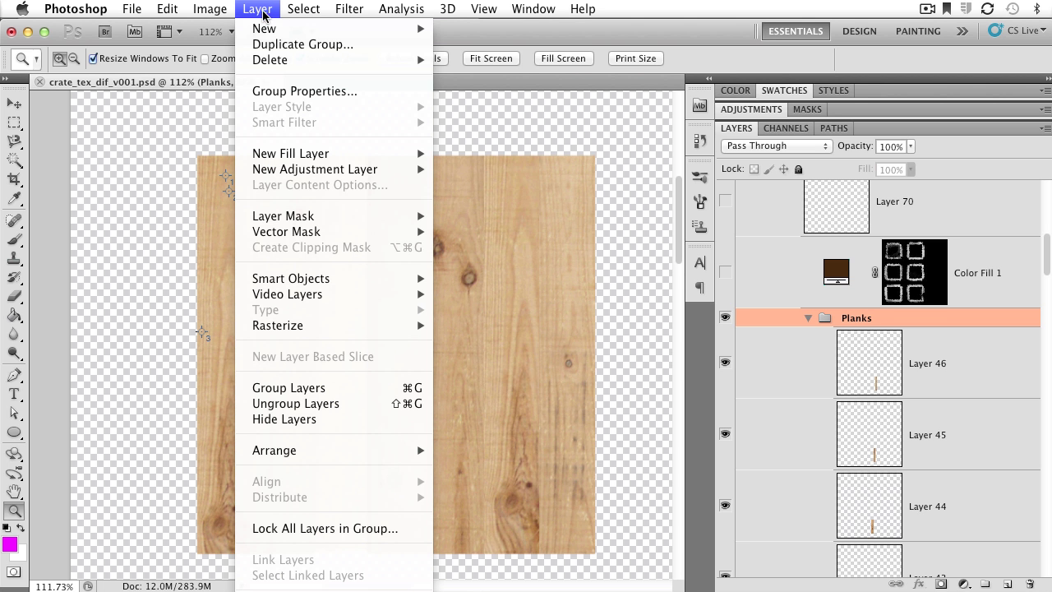
pyautogui.moveTo(282, 161)
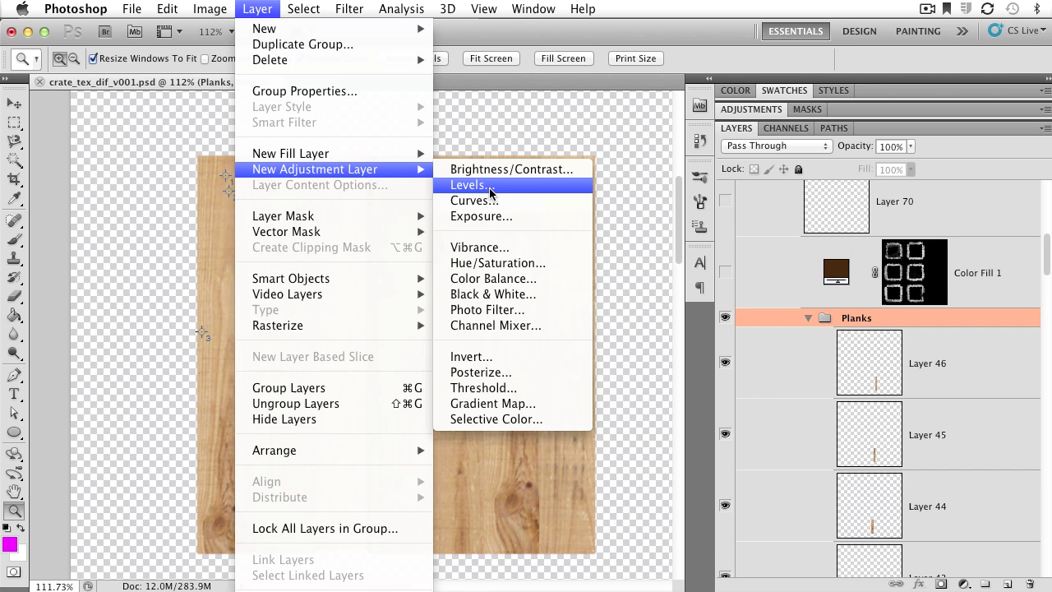
pyautogui.click(489, 187)
pyautogui.moveTo(686, 370); pyautogui.dragTo(570, 327)
# Name the new adjustment layer 'Levels' and confirm its creation
pyautogui.write('Level')
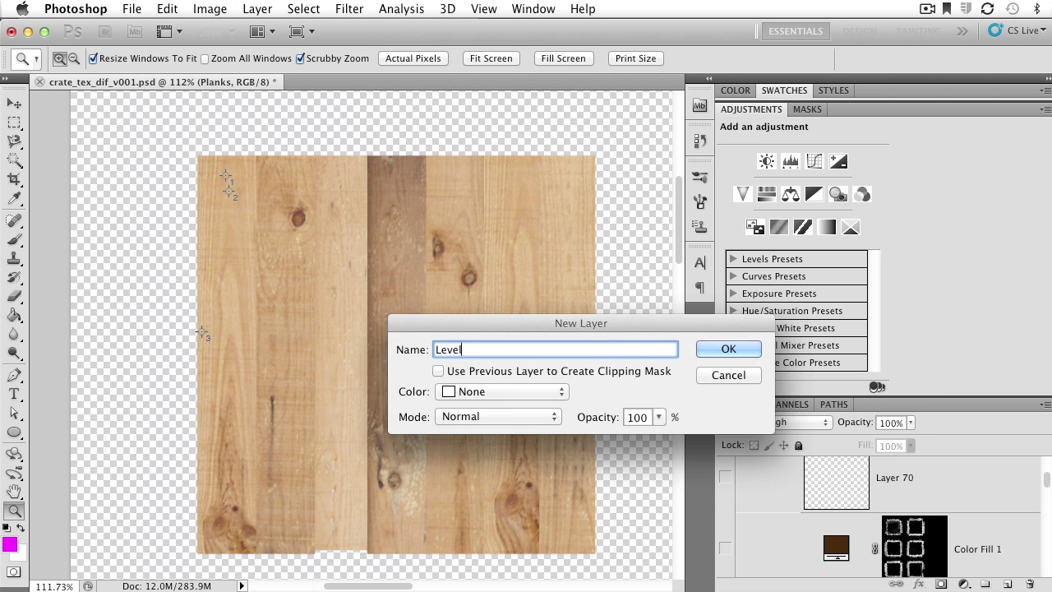
pyautogui.write('s')
pyautogui.click(750, 354)
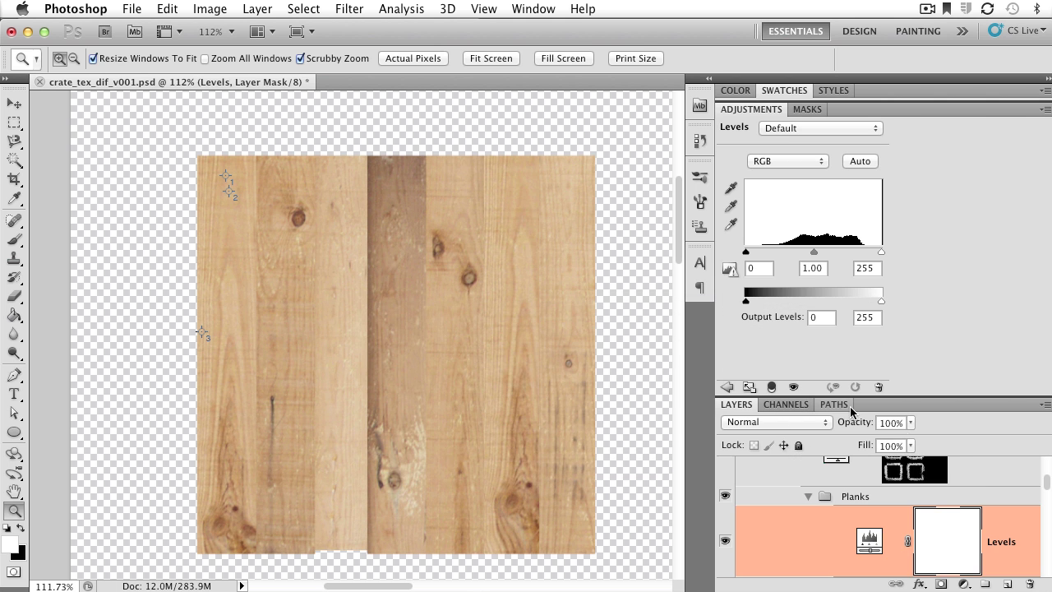
pyautogui.scroll(-1, 986, 476)
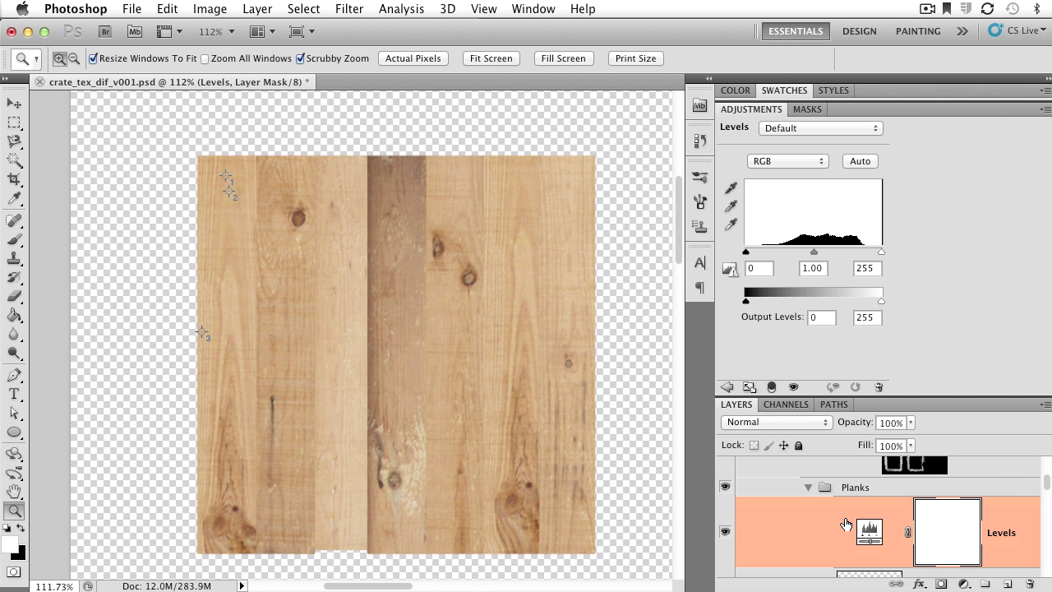
pyautogui.scroll(-2, 847, 525)
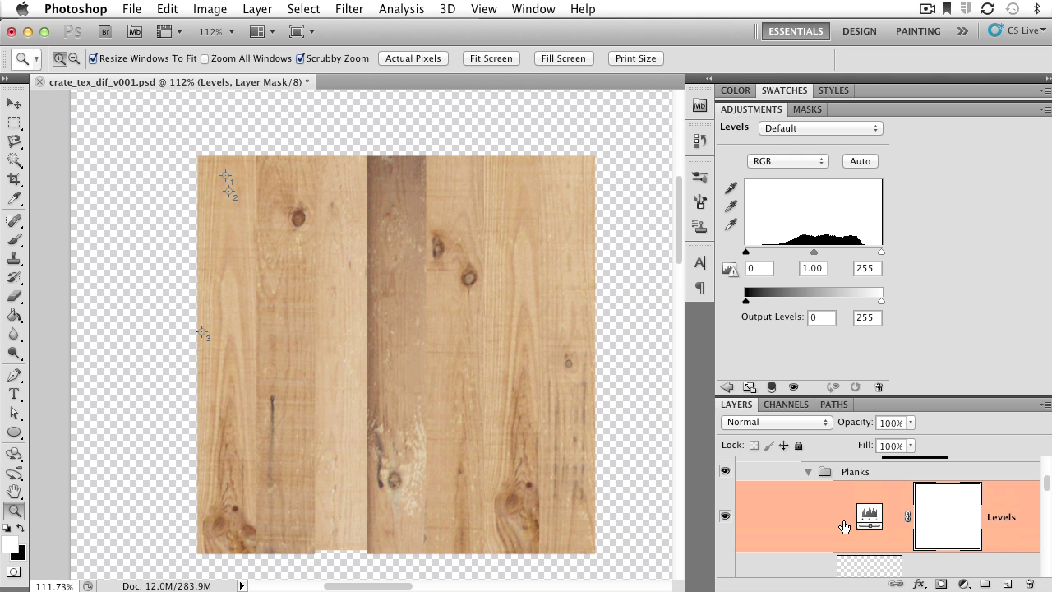
# Collapse the Adjustments panel and review the layer stack around Levels
pyautogui.doubleClick(749, 110)
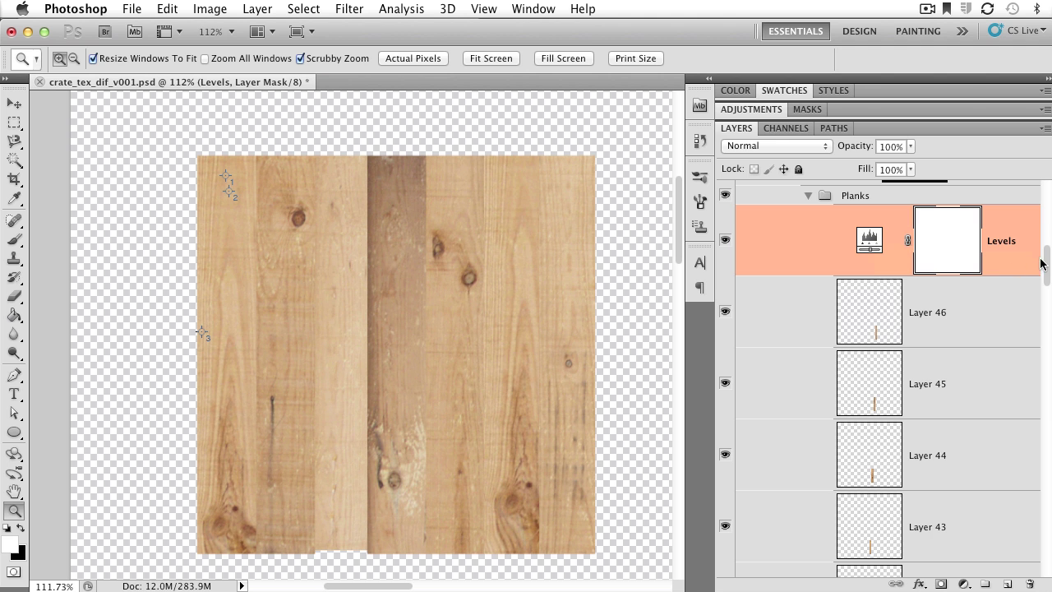
pyautogui.moveTo(1048, 260)
pyautogui.mouseDown()
pyautogui.moveTo(1048, 404)
pyautogui.moveTo(1048, 247)
pyautogui.moveTo(1048, 276)
pyautogui.mouseUp()
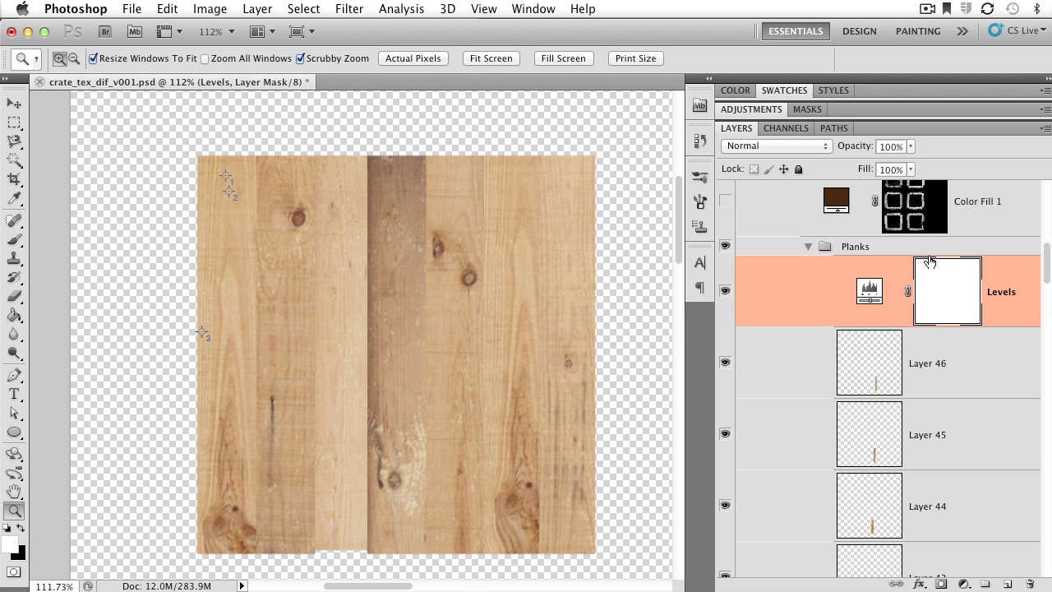
pyautogui.scroll(5, 929, 261)
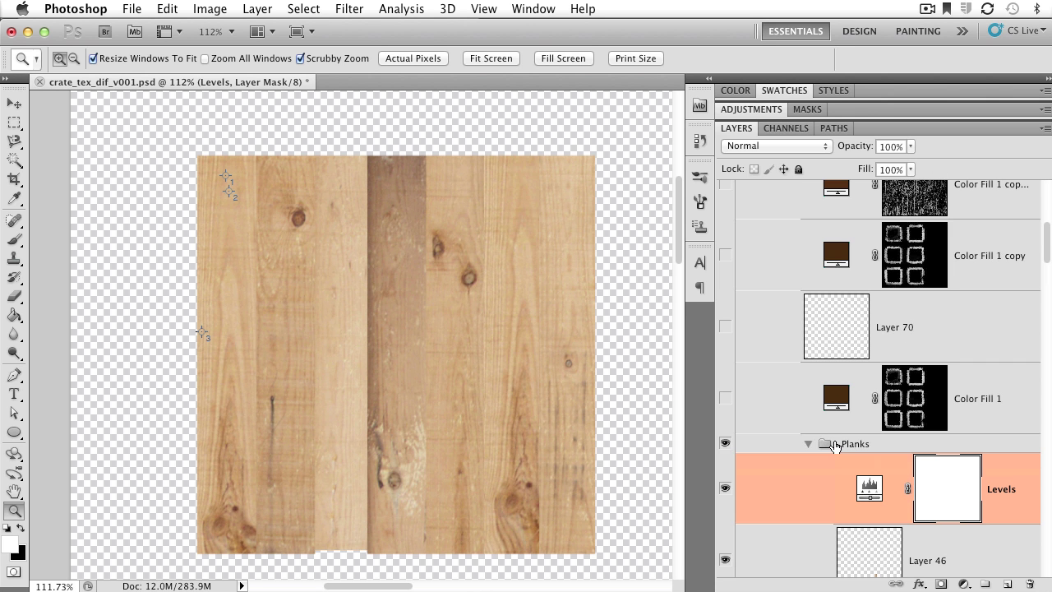
pyautogui.scroll(-5, 879, 497)
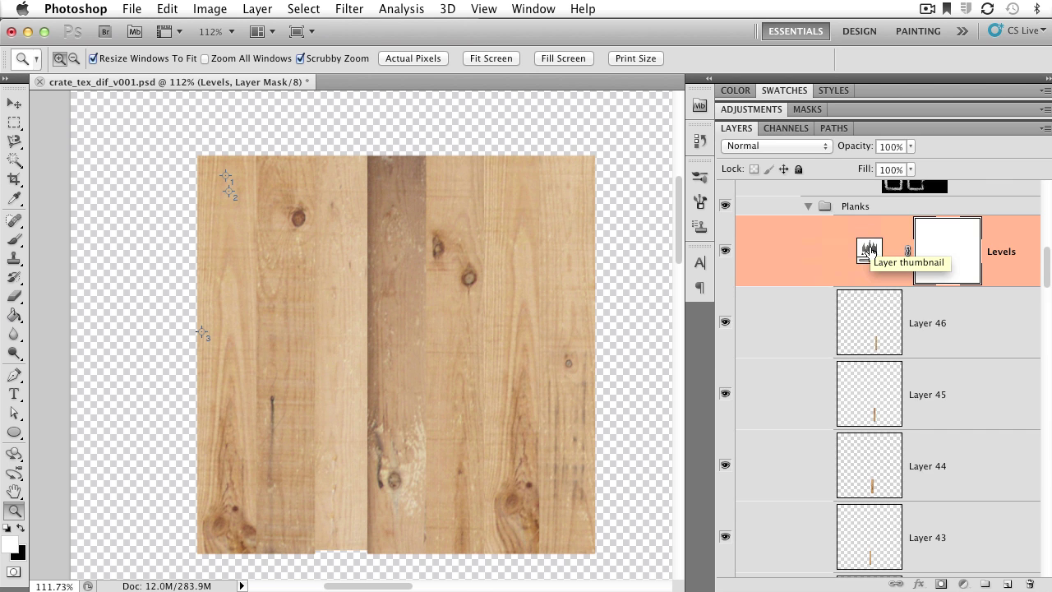
# Set the Levels input sliders to 66, 1.19 and 221
pyautogui.doubleClick(869, 250)
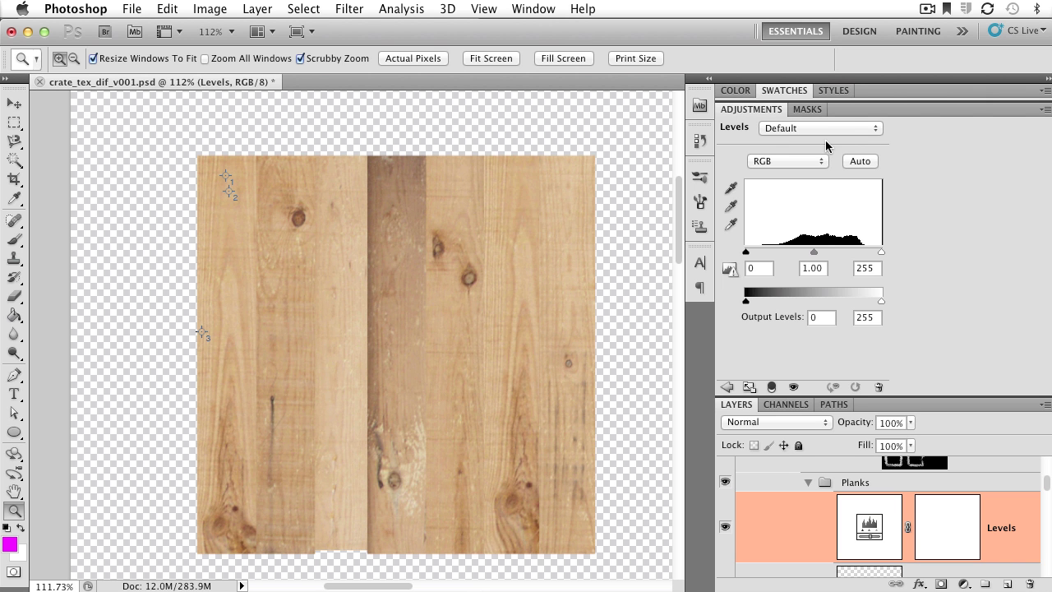
pyautogui.moveTo(745, 251); pyautogui.dragTo(777, 253)
pyautogui.moveTo(881, 251); pyautogui.dragTo(860, 252)
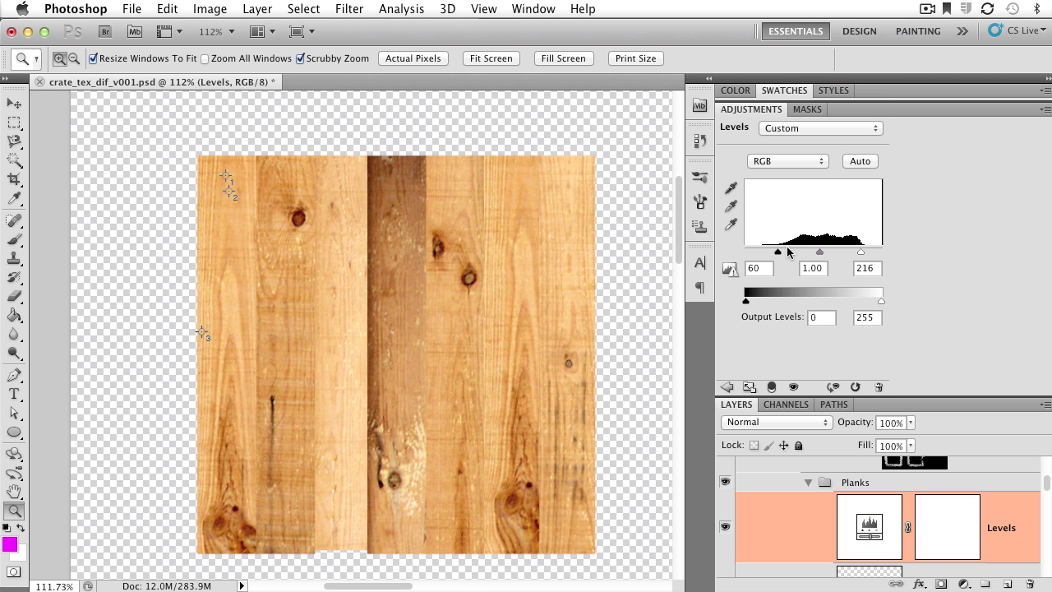
pyautogui.moveTo(787, 251); pyautogui.dragTo(780, 253)
pyautogui.moveTo(861, 252); pyautogui.dragTo(816, 252)
# Target the Levels layer mask and fill it with black using Edit > Fill
pyautogui.click(746, 113)
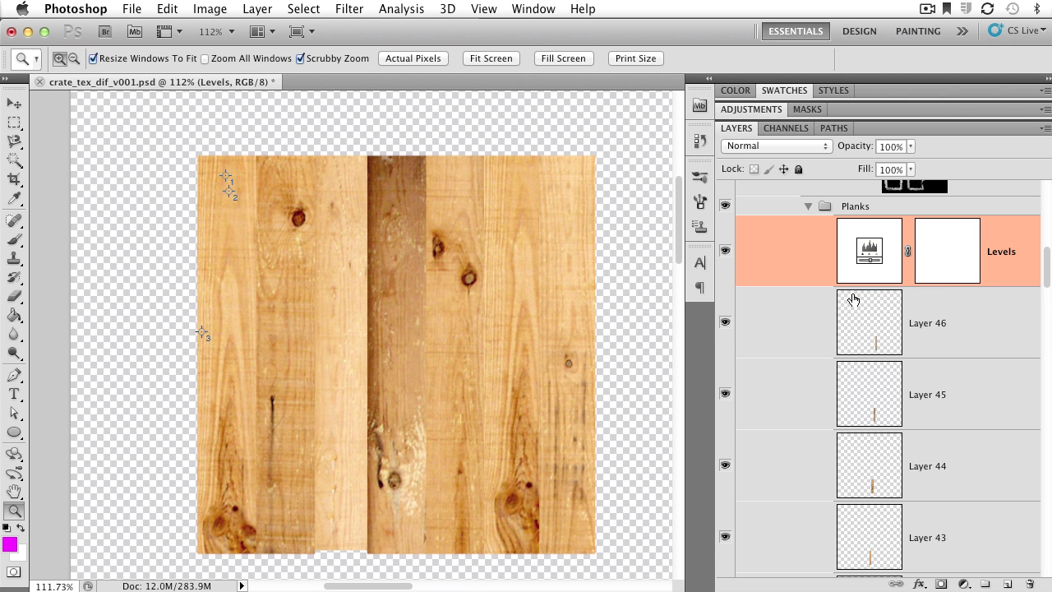
pyautogui.click(947, 248)
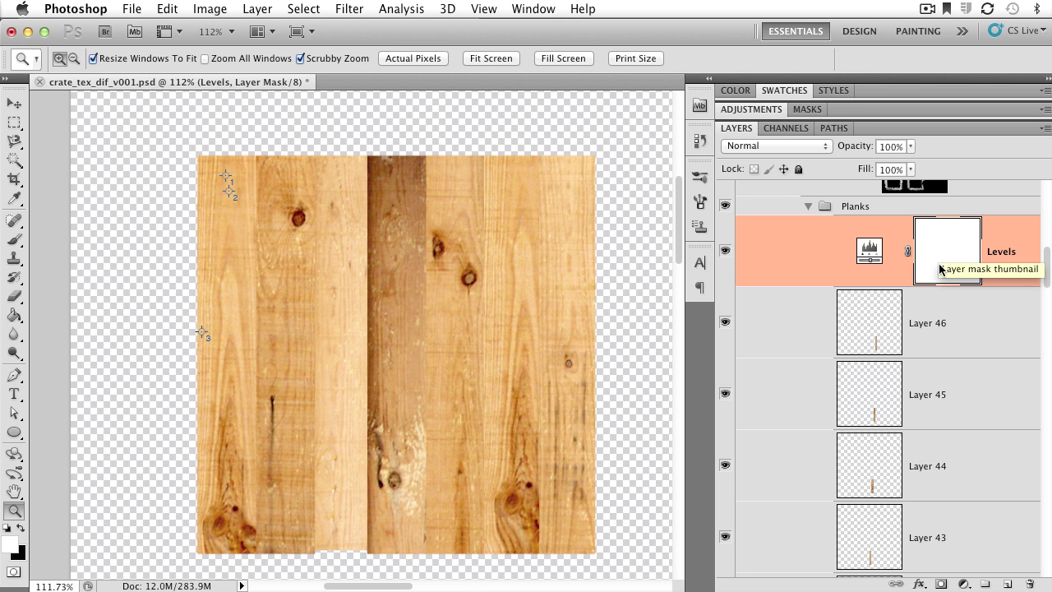
pyautogui.click(168, 8)
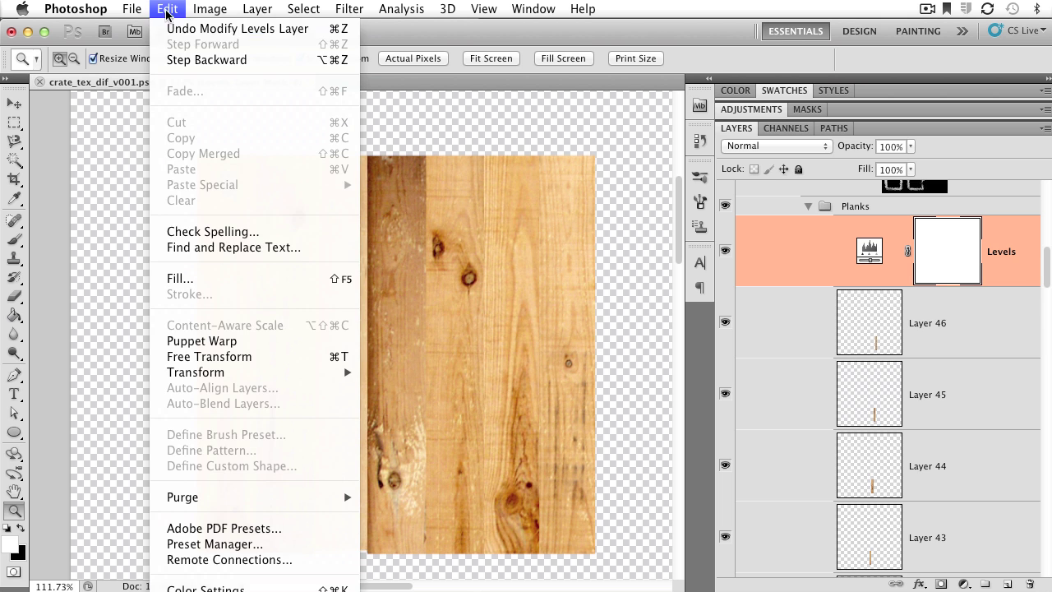
pyautogui.click(188, 279)
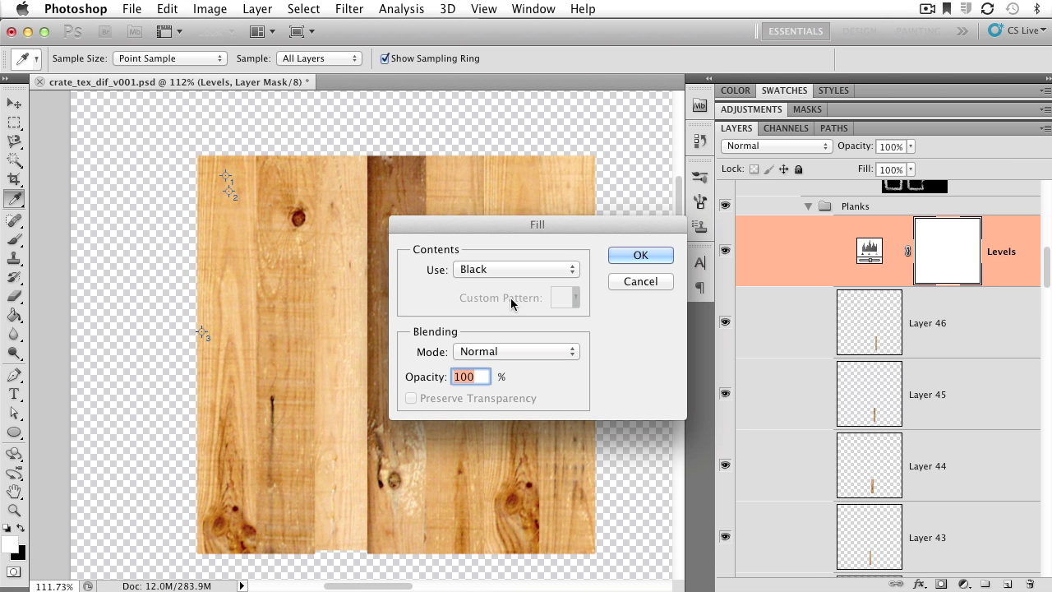
pyautogui.click(640, 256)
pyautogui.press('z')
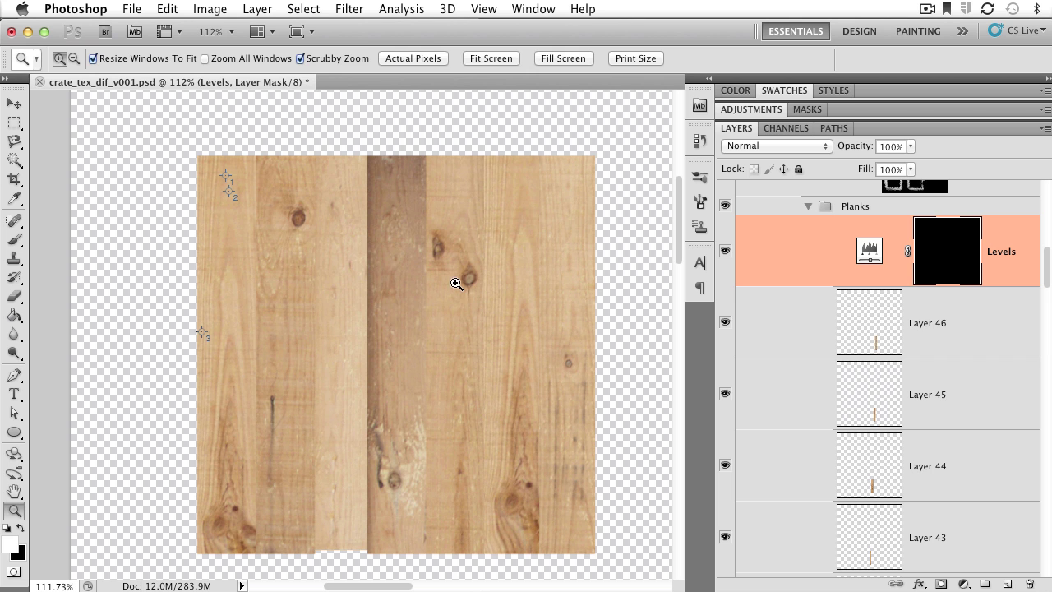
# Set up a 300 px round brush with 100% hardness
pyautogui.press('b')
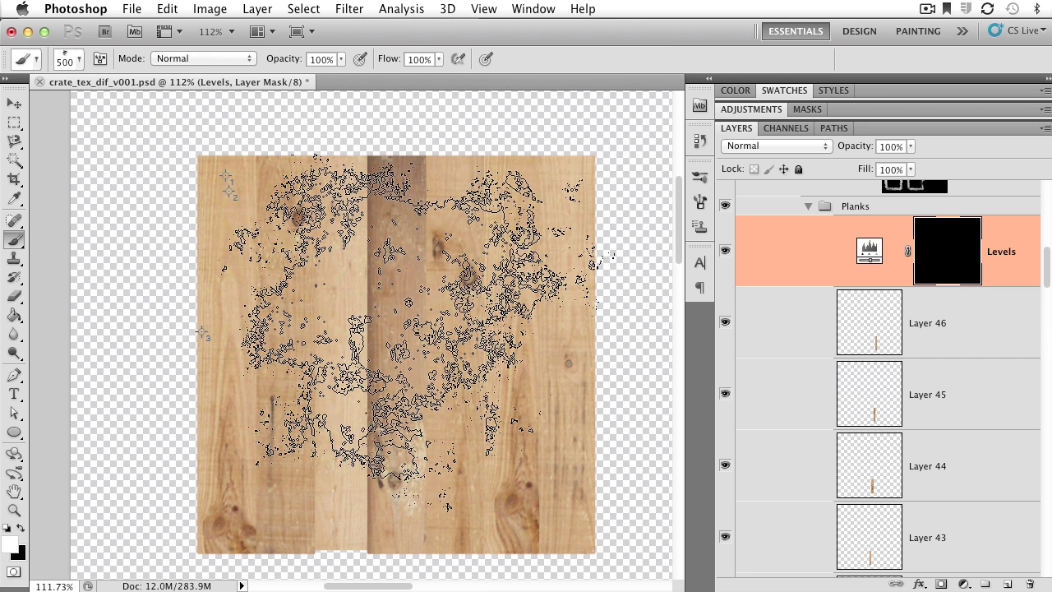
pyautogui.press('[')
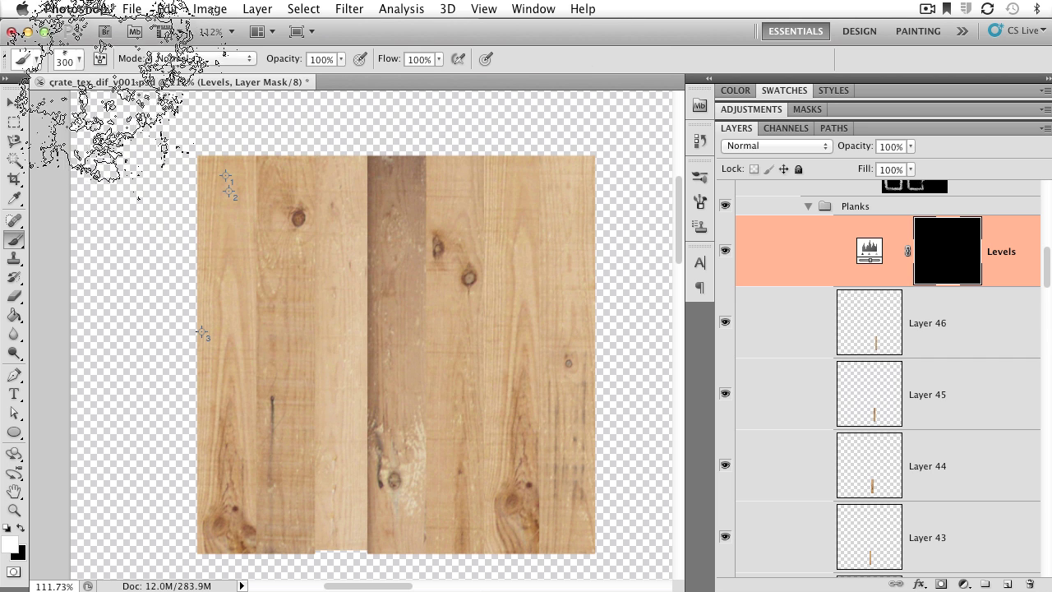
pyautogui.click(66, 62)
pyautogui.moveTo(183, 235); pyautogui.dragTo(179, 156)
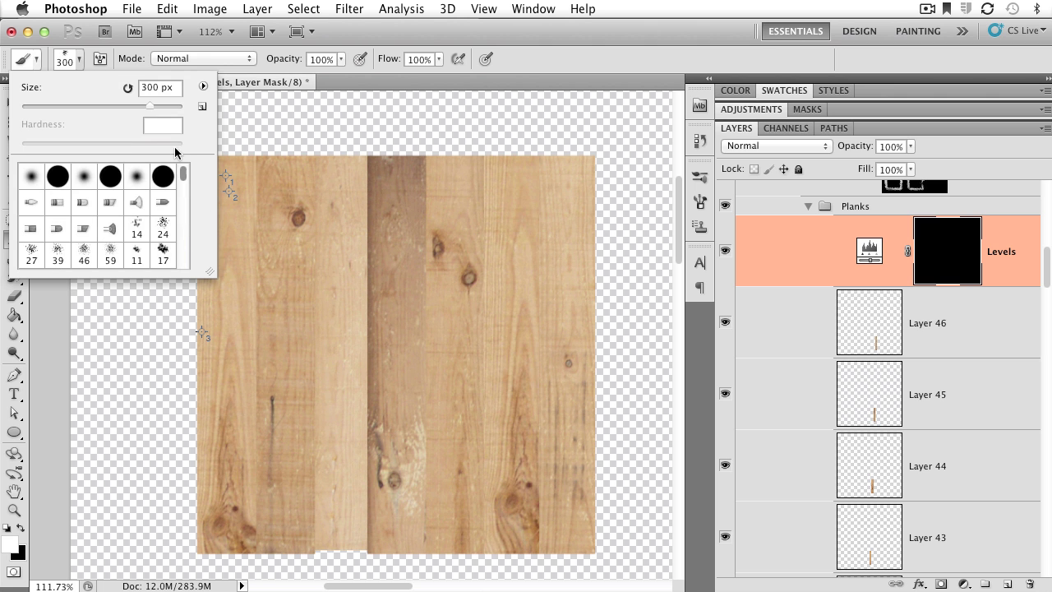
pyautogui.click(58, 175)
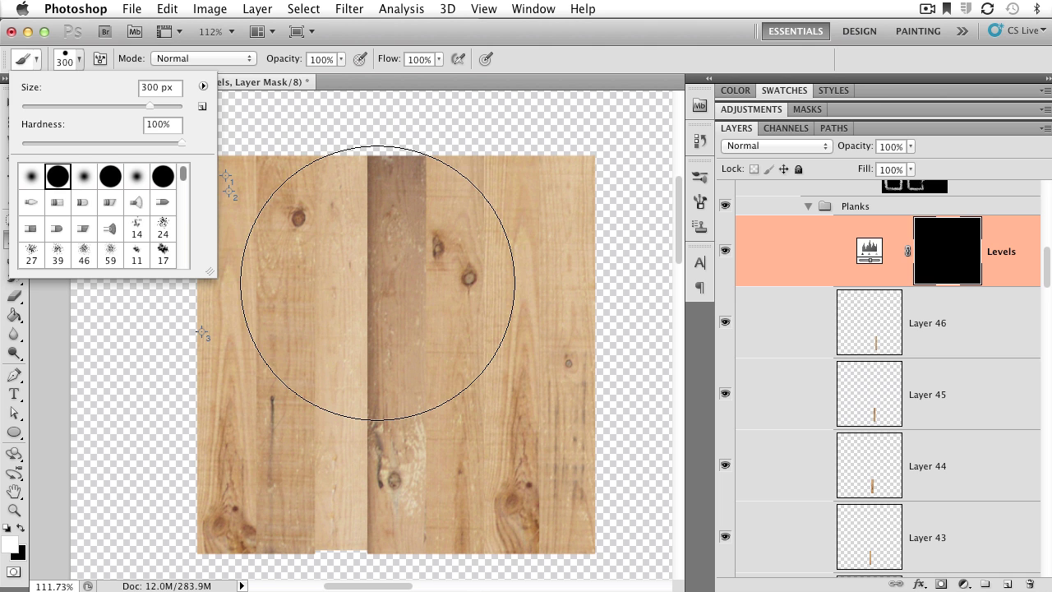
pyautogui.click(31, 176)
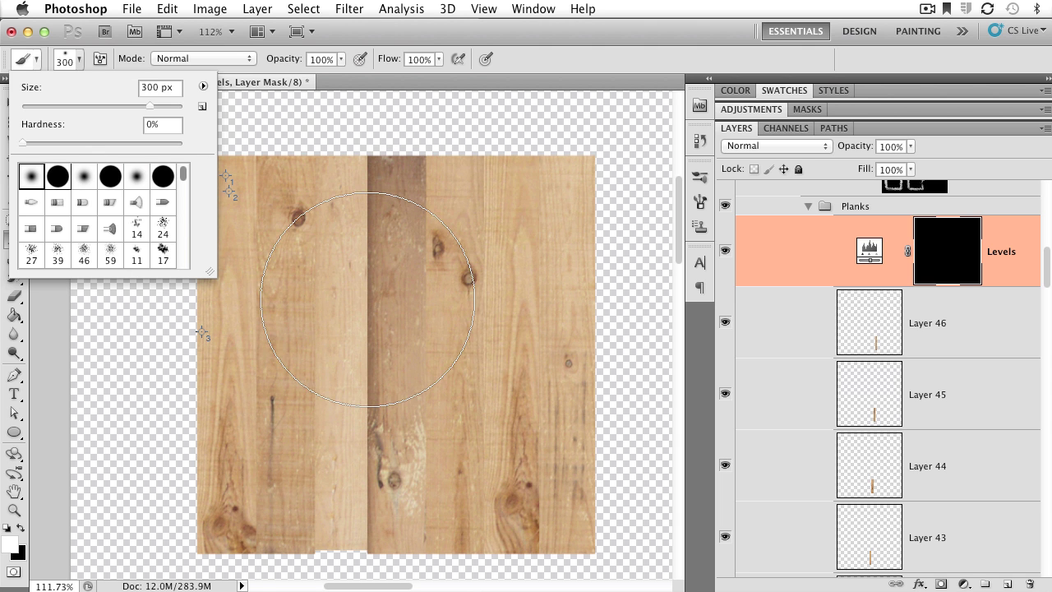
pyautogui.press('Return')
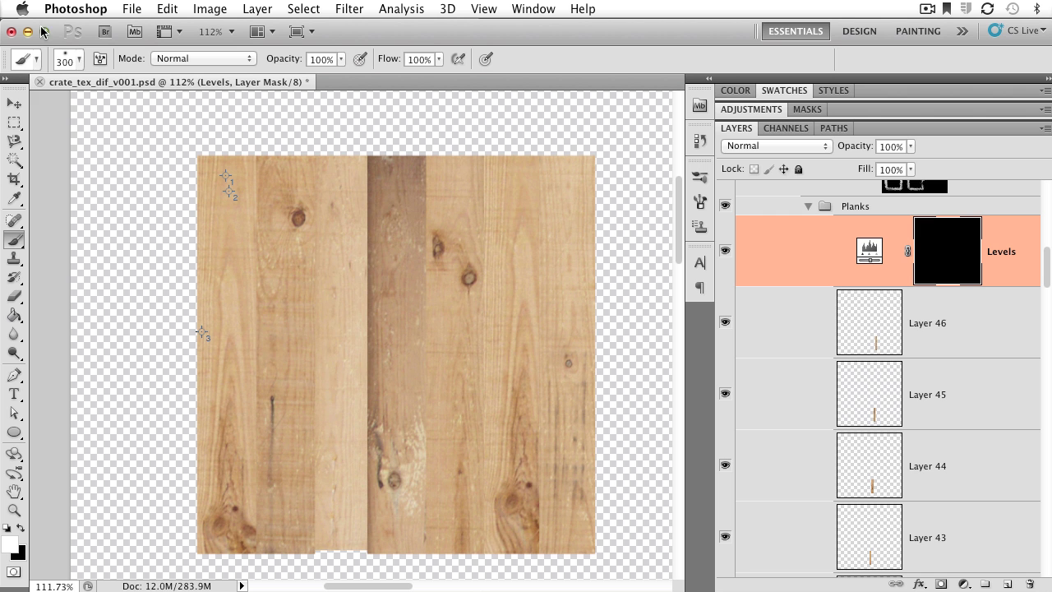
pyautogui.click(66, 59)
pyautogui.moveTo(48, 143); pyautogui.dragTo(238, 156)
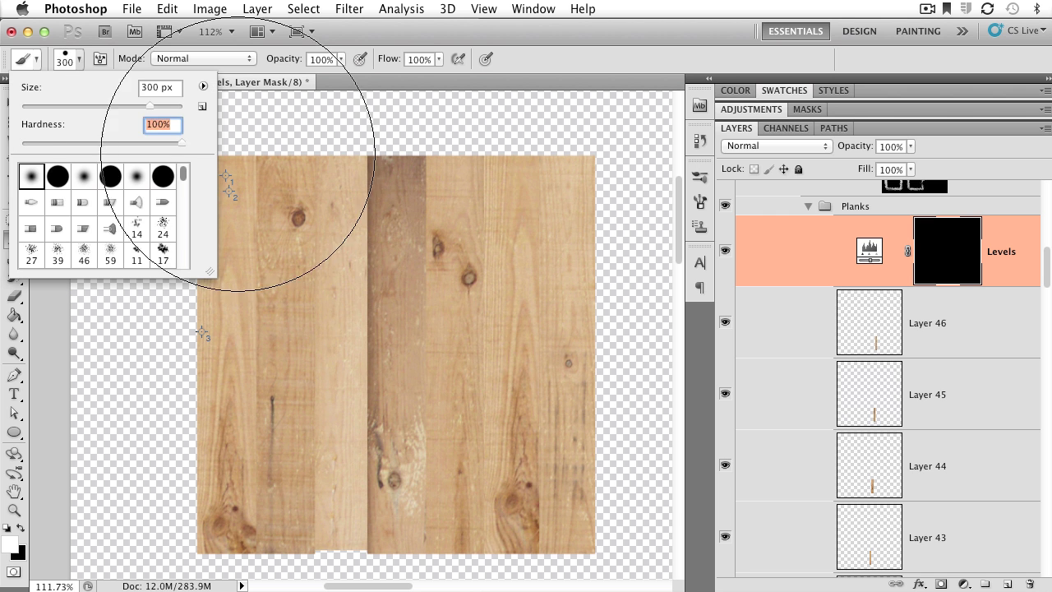
# Paint white on the mask from the upper middle planks down to the bottom edge
pyautogui.press('Return')
pyautogui.click(341, 246)
pyautogui.press('super+z')
pyautogui.click(388, 290)
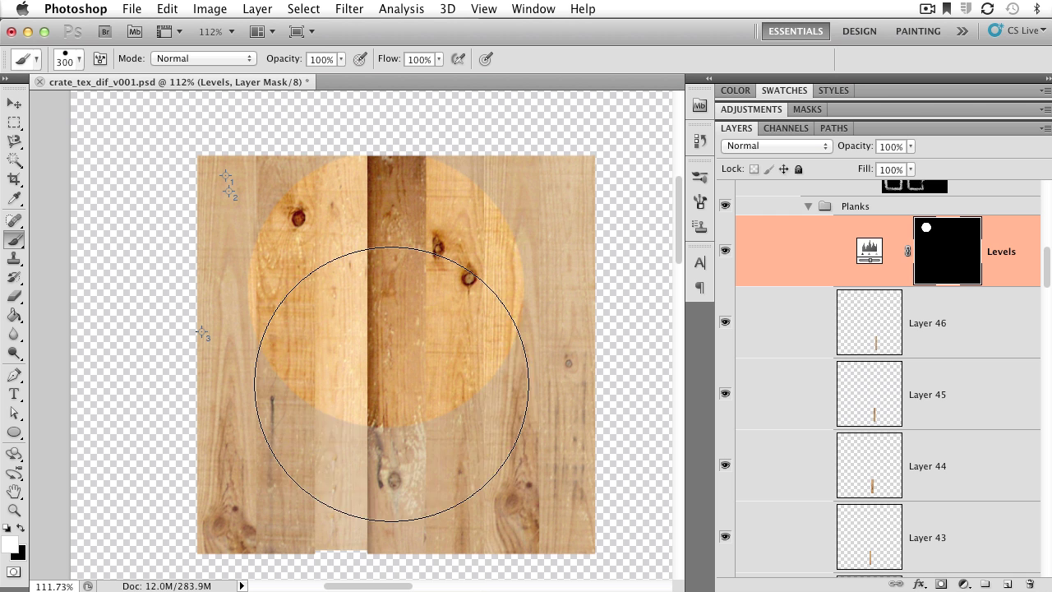
pyautogui.moveTo(392, 383); pyautogui.dragTo(389, 428)
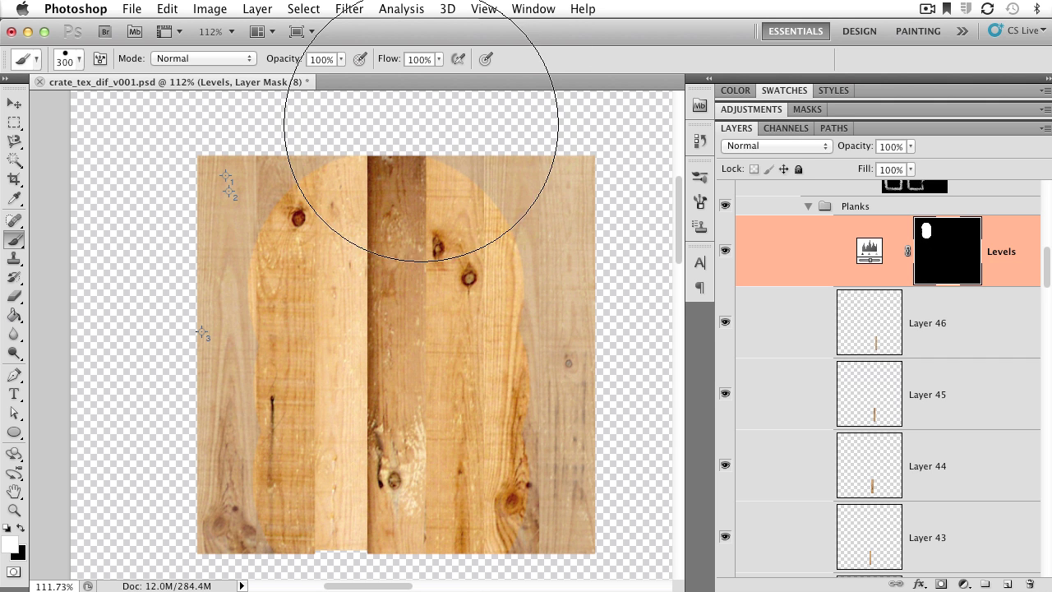
pyautogui.click(348, 9)
pyautogui.moveTo(376, 186)
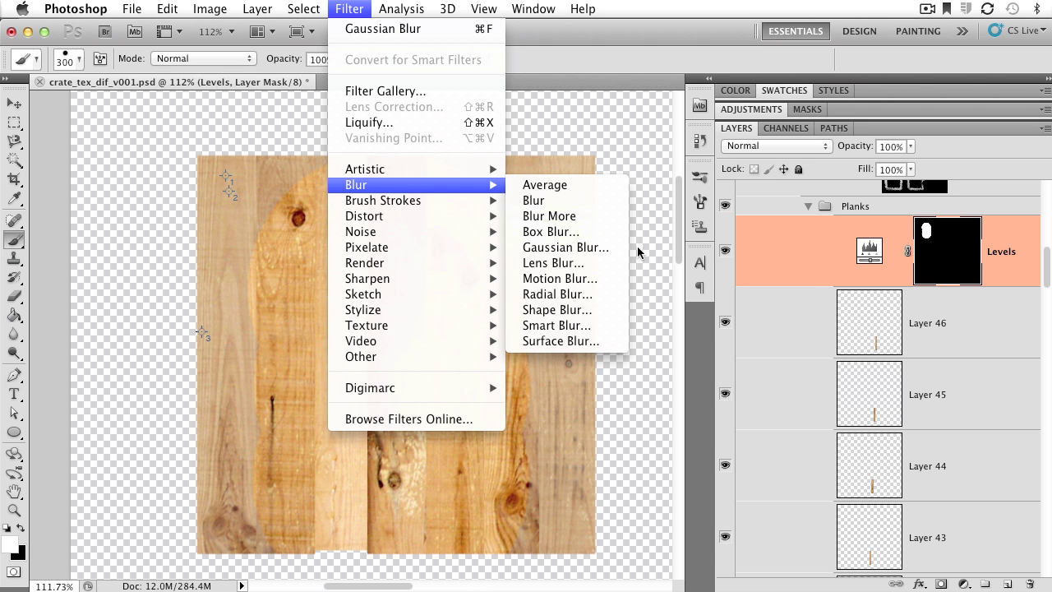
# Apply a Gaussian Blur with a 20.2-pixel radius to the painted Levels mask
pyautogui.click(608, 247)
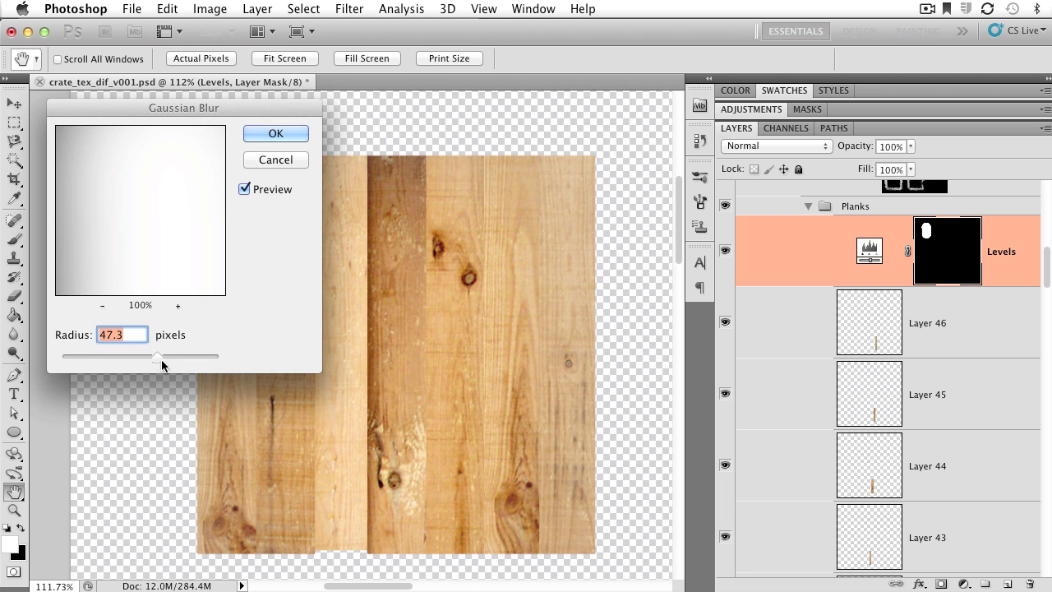
pyautogui.moveTo(158, 358); pyautogui.dragTo(97, 356)
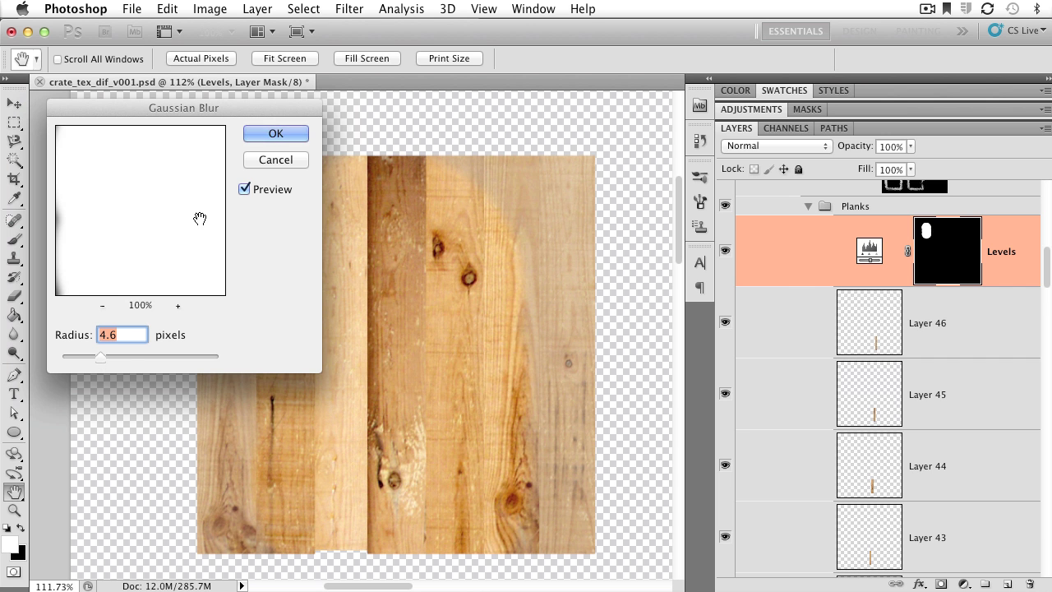
pyautogui.moveTo(102, 357); pyautogui.dragTo(133, 361)
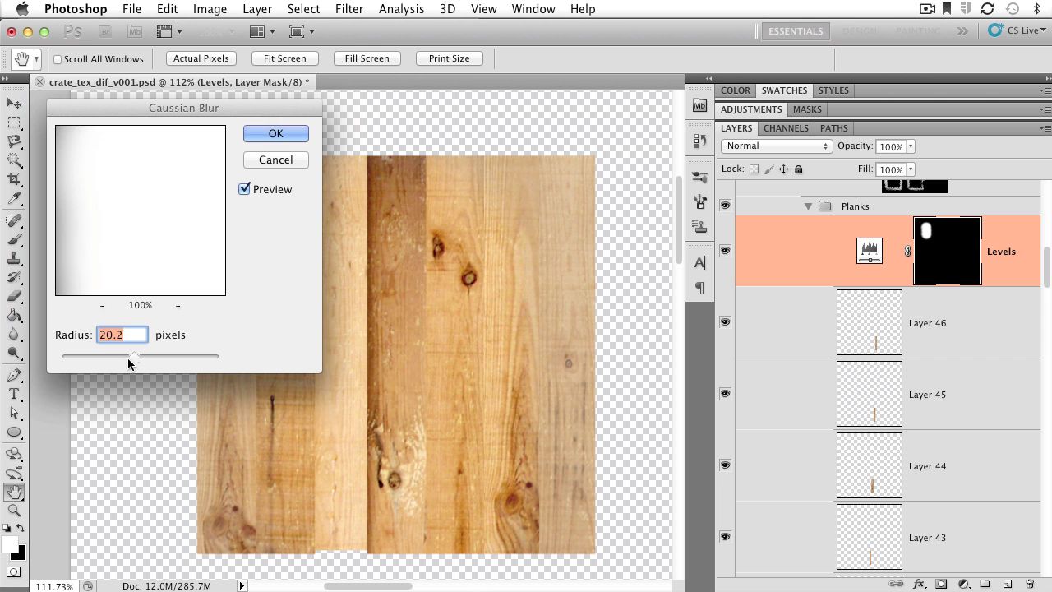
pyautogui.click(247, 135)
pyautogui.press('b')
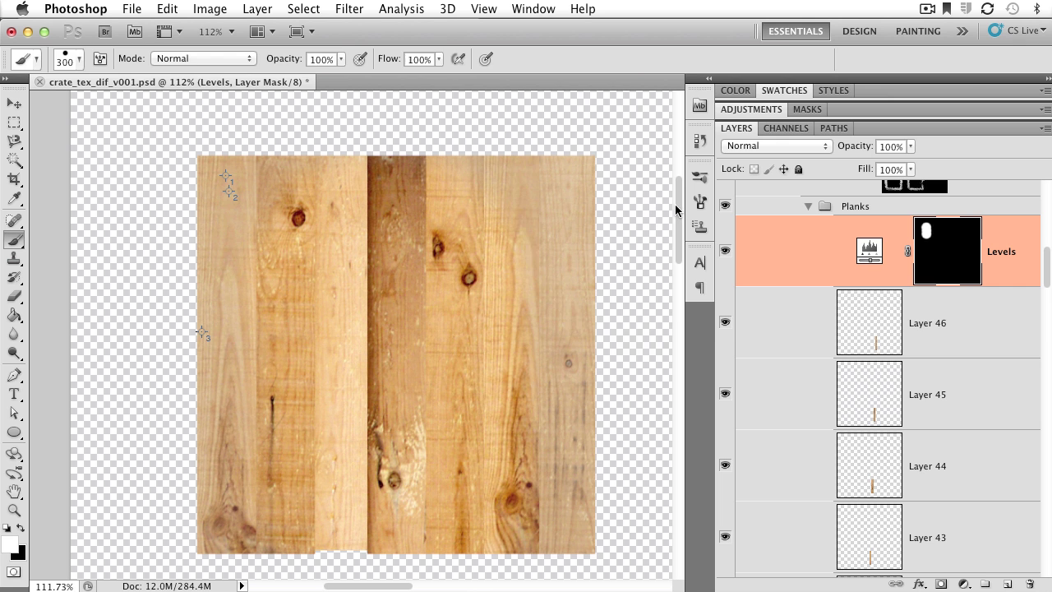
# With the Move tool active, select Layer 44 in the Layers panel
pyautogui.press('v')
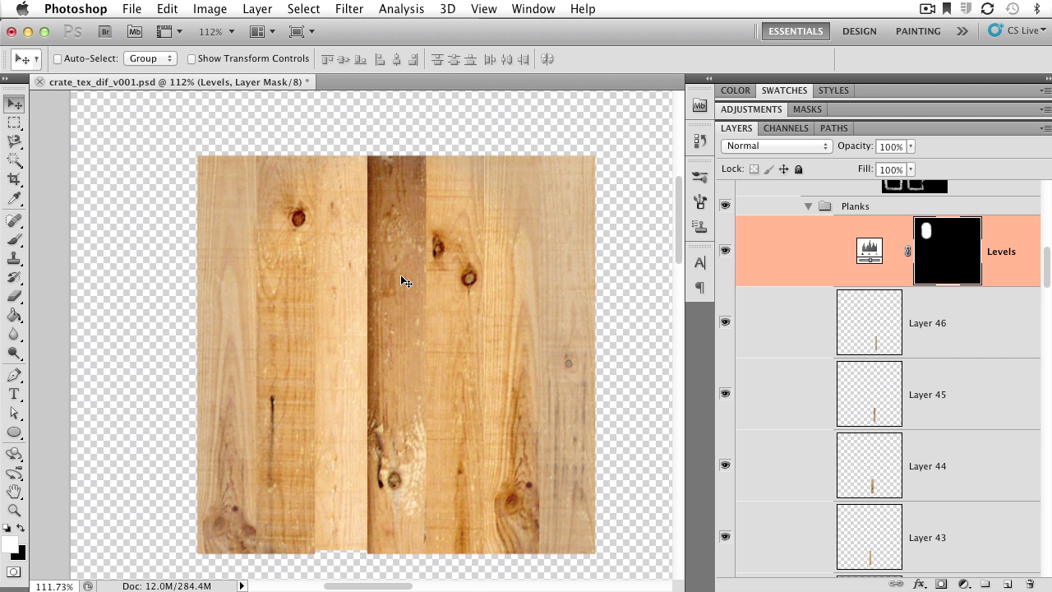
pyautogui.click(951, 323)
pyautogui.click(943, 382)
pyautogui.click(953, 476)
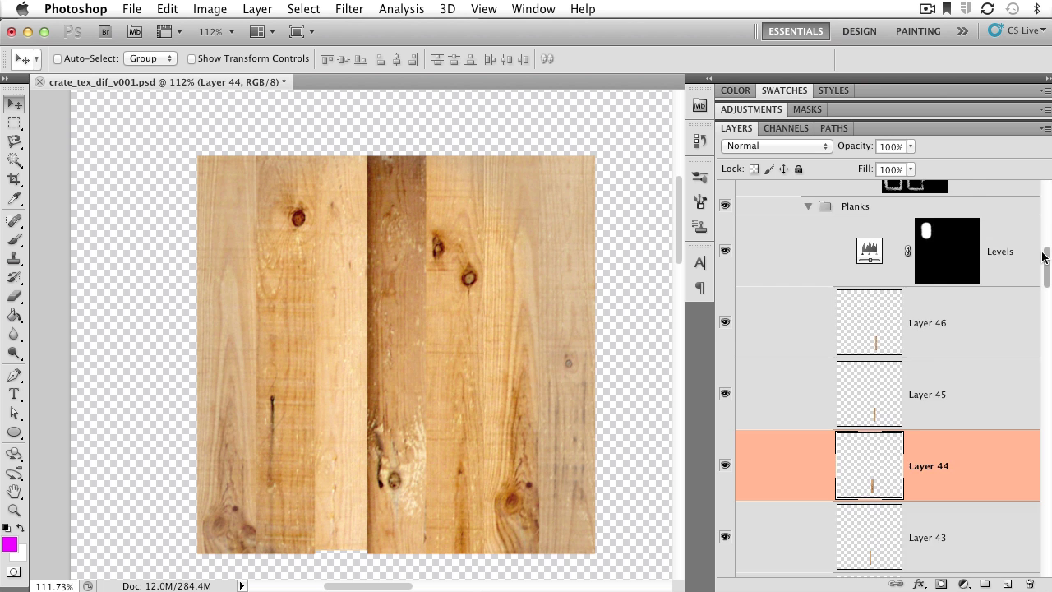
# Turn on Color Fill 1's grunge border, toggling it off and on to compare
pyautogui.moveTo(1045, 258); pyautogui.dragTo(1043, 248)
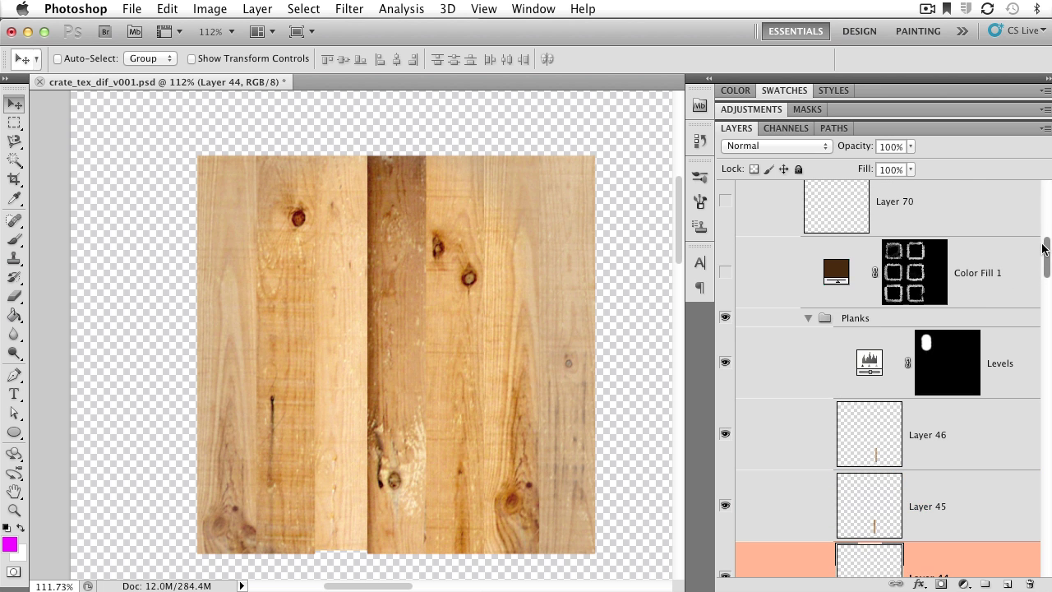
pyautogui.click(725, 273)
pyautogui.click(725, 274)
pyautogui.click(725, 274)
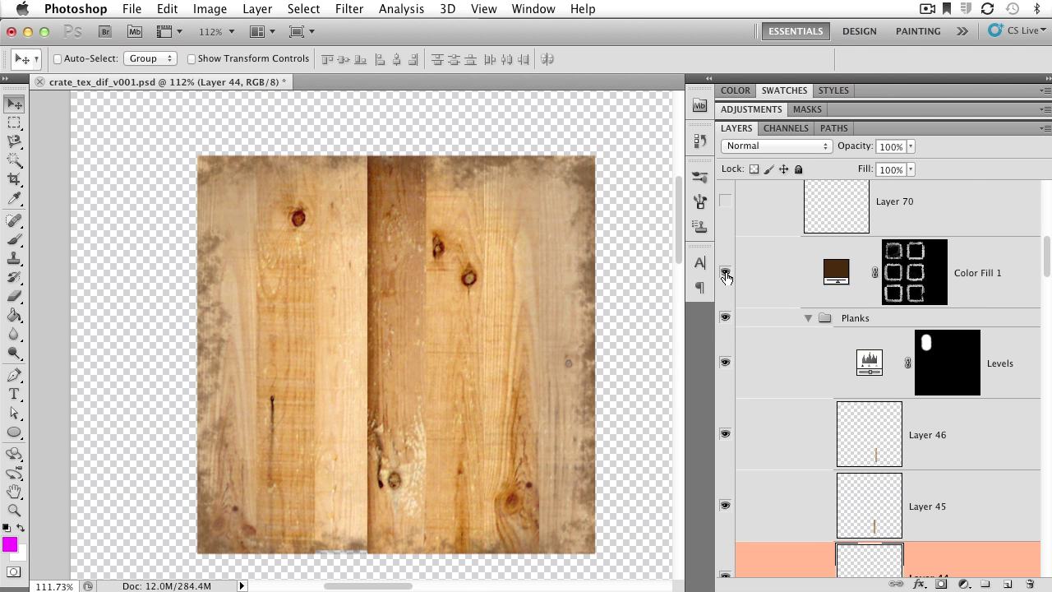